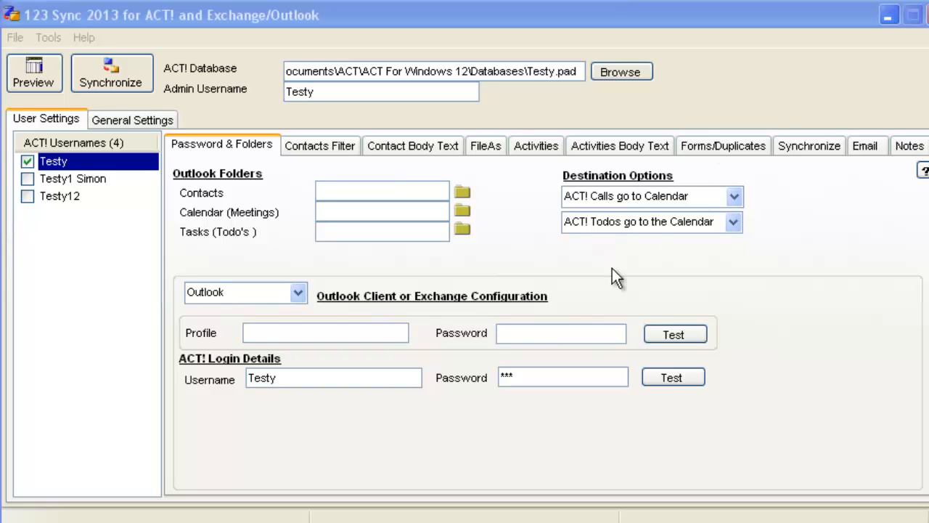
Step: Test the first user's ACT! login and confirm the success message
left_click(85, 182)
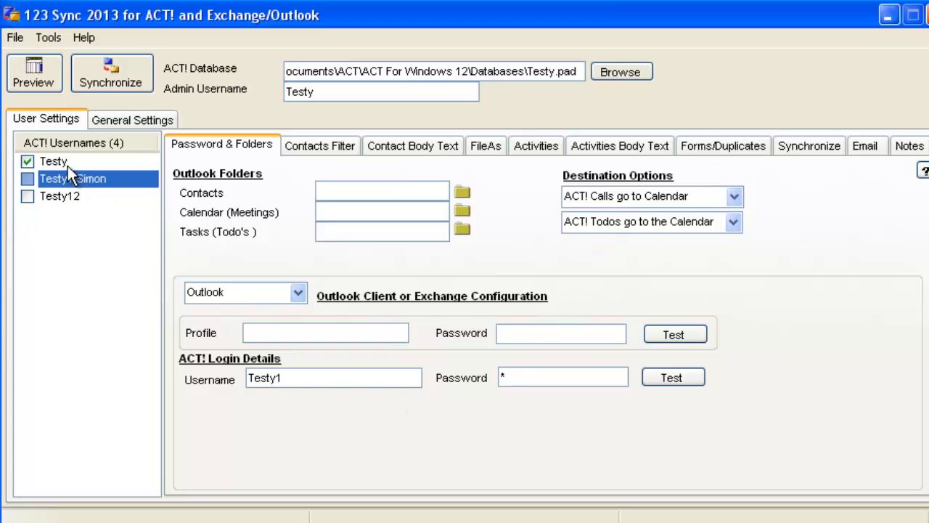
left_click(67, 164)
left_click(63, 179)
left_click(61, 161)
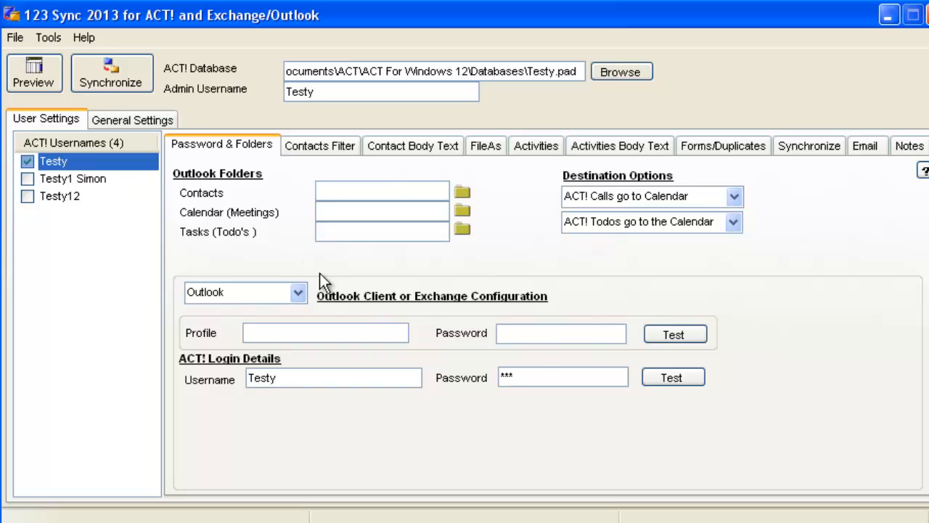
left_click(683, 379)
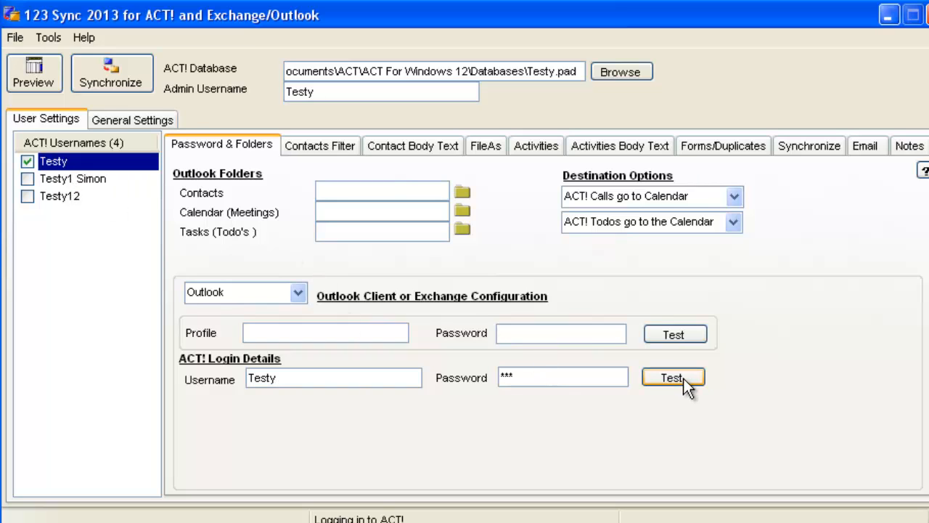
left_click(479, 330)
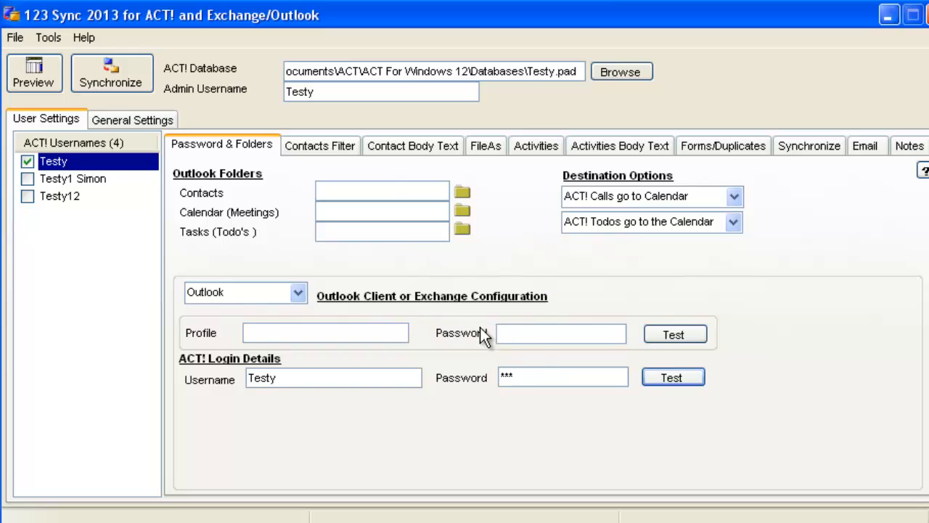
Step: Test the second user's ACT! login successfully, then return to the first user's settings
left_click(91, 183)
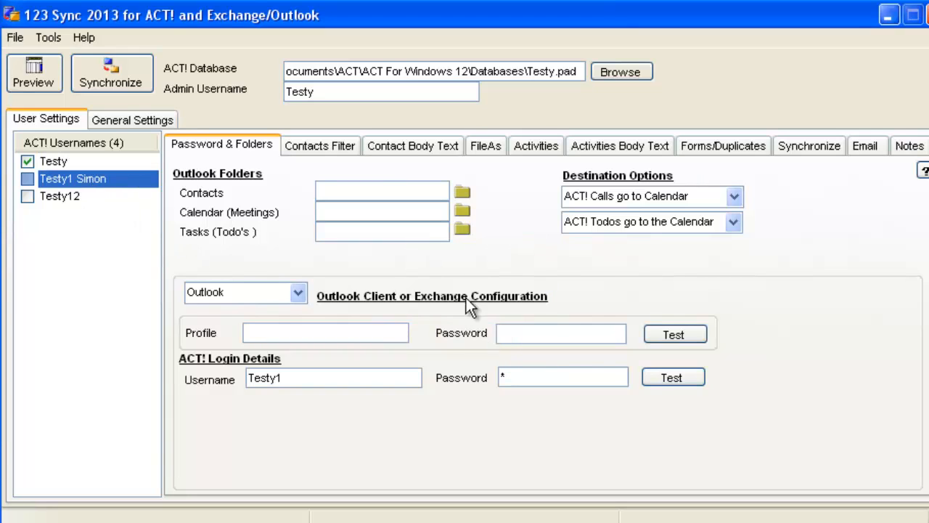
left_click(673, 383)
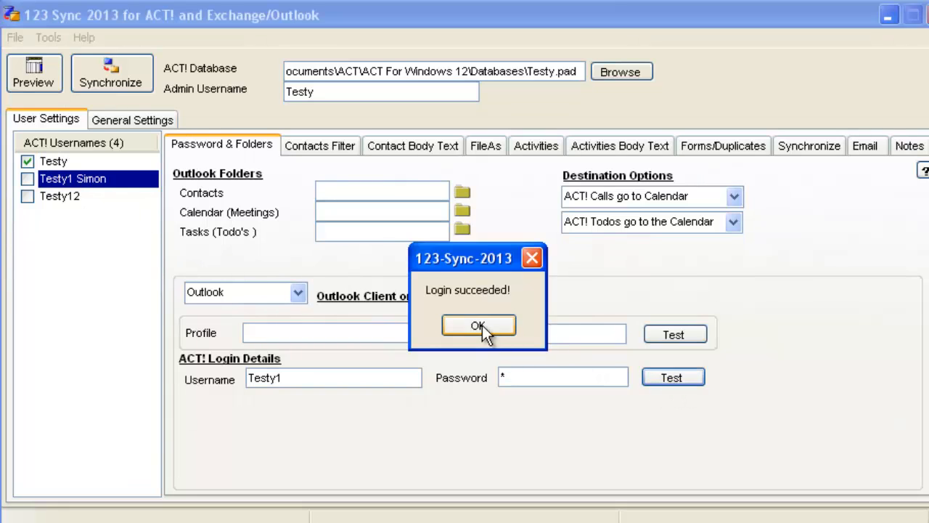
left_click(482, 325)
left_click(63, 165)
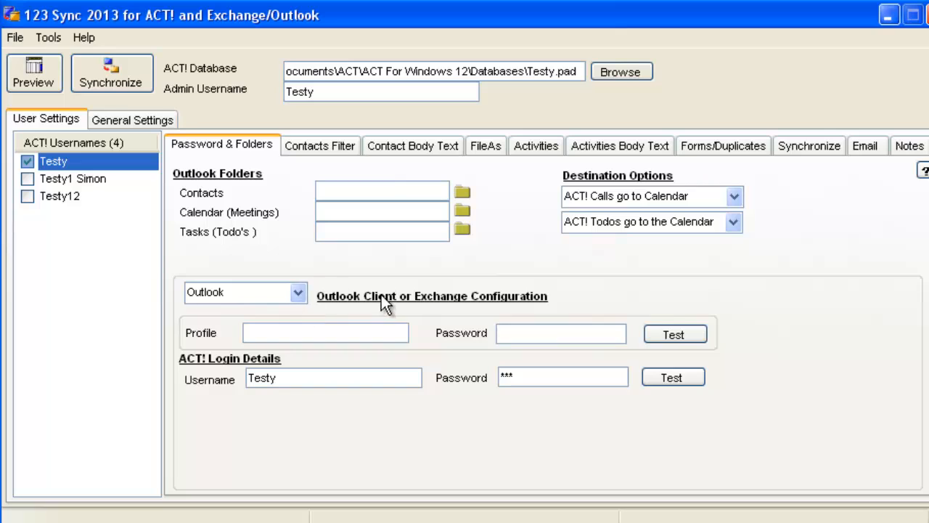
Step: Switch the first user to Exchange, entering the mailbox name and server 123addonsserver
left_click(298, 294)
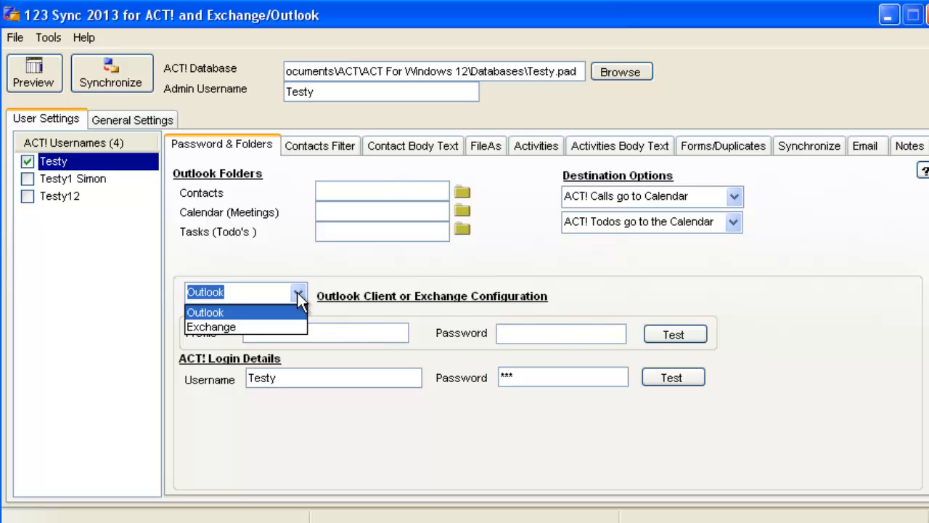
left_click(271, 325)
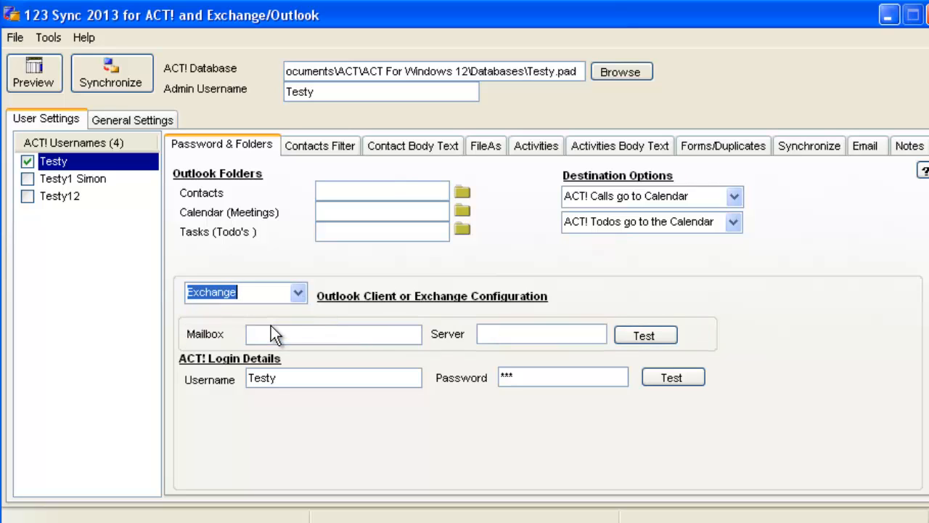
left_click(317, 335)
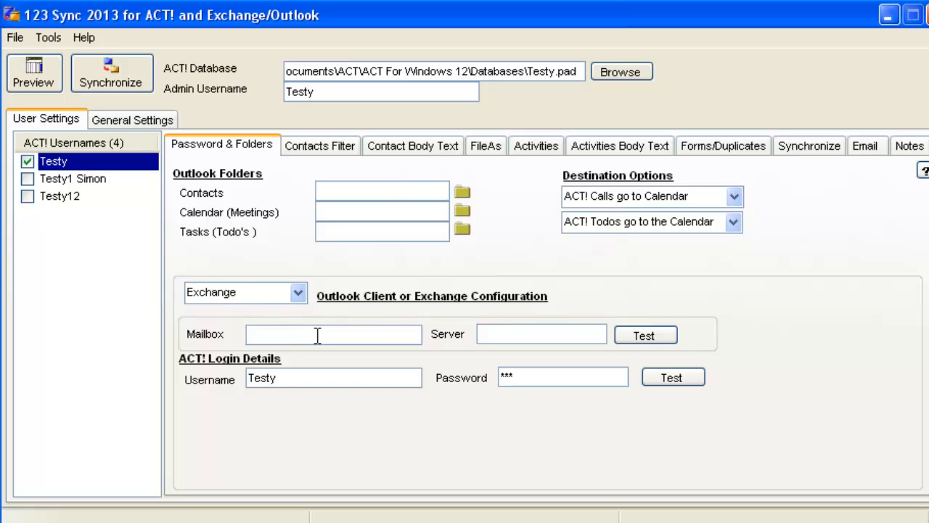
left_click(520, 334)
type("123")
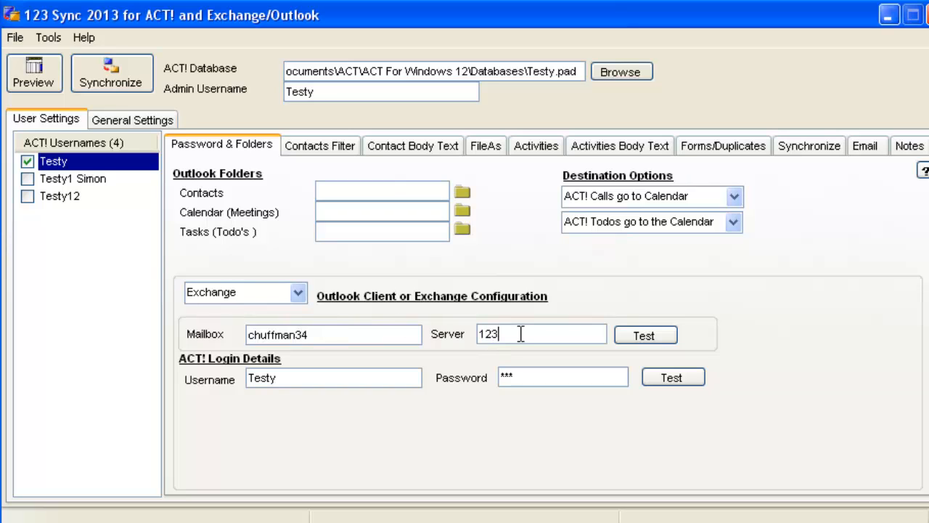
type("addonsserver")
Step: Test the Exchange mailbox login and dismiss the resulting failure message
left_click(643, 337)
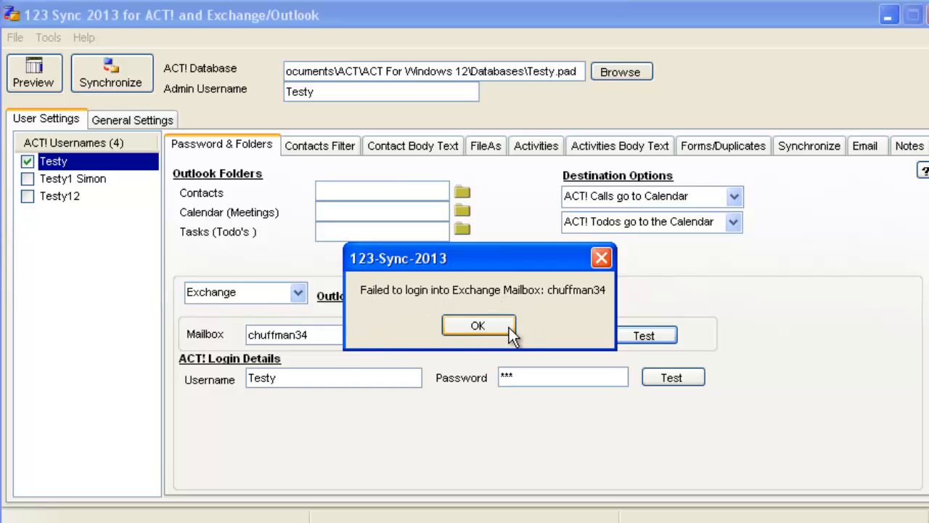
left_click_drag(534, 254, 532, 164)
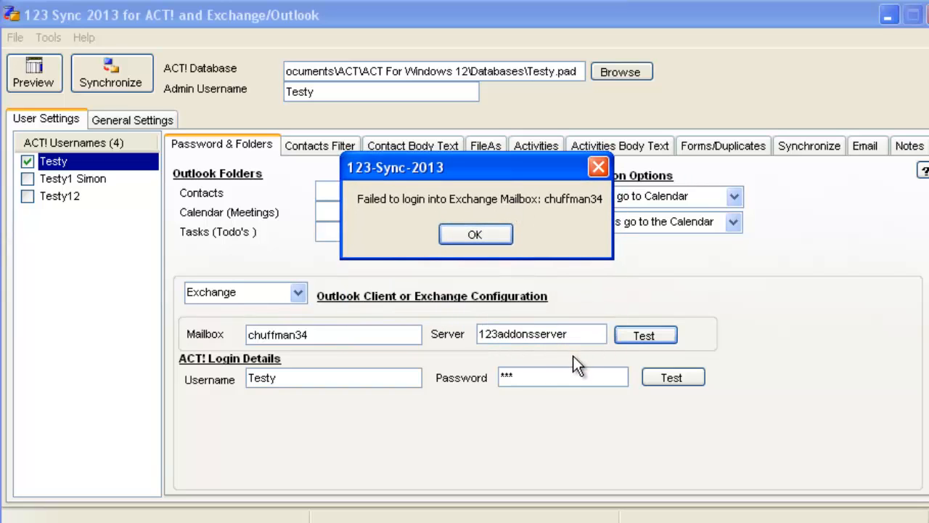
left_click(476, 235)
Step: Remove the trailing 34 from the mailbox name and retest the login successfully
left_click(332, 336)
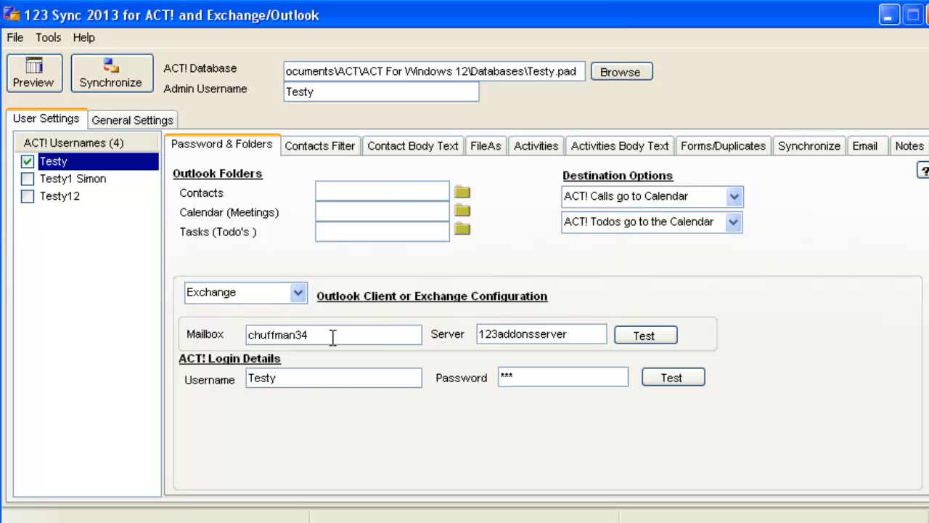
key("BackSpace")
key("BackSpace")
left_click(641, 334)
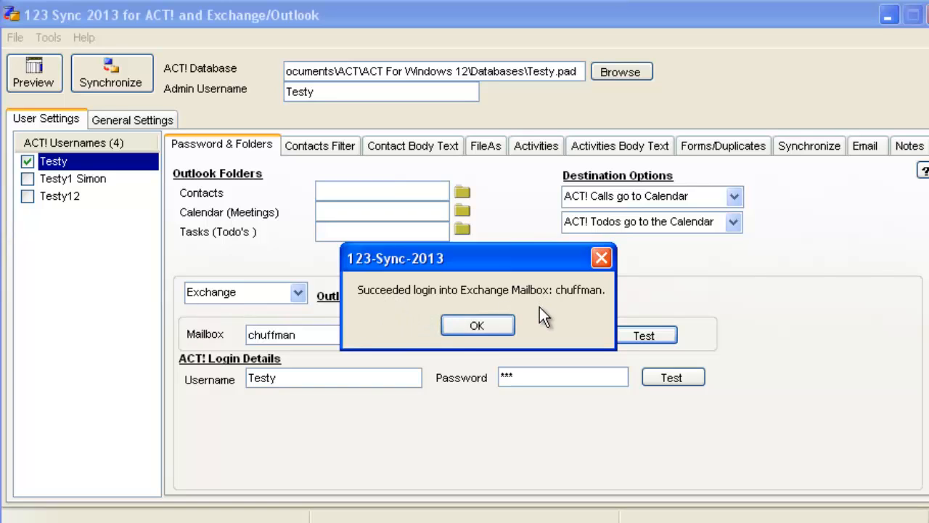
left_click(479, 323)
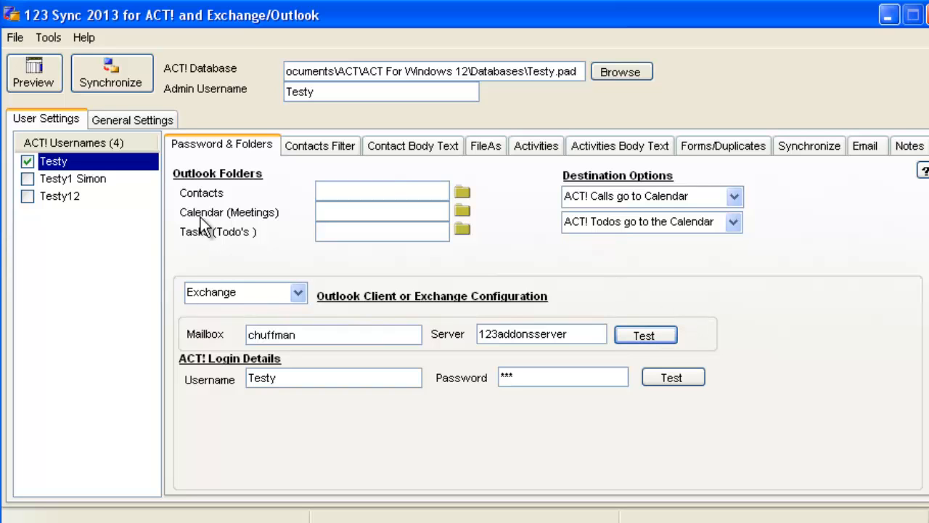
Step: Open the processing log via Tools > Processing Log > Open Log and scroll through it in Notepad
left_click(49, 38)
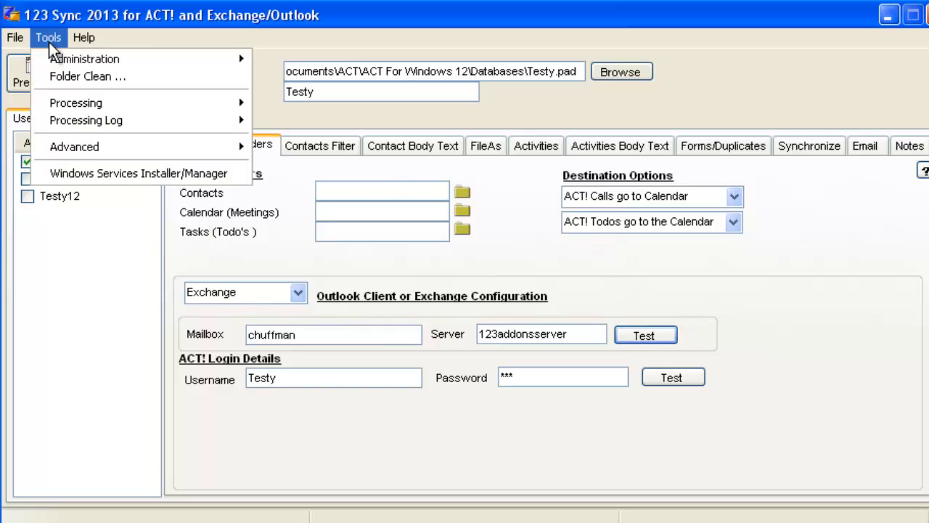
mouse_move(100, 121)
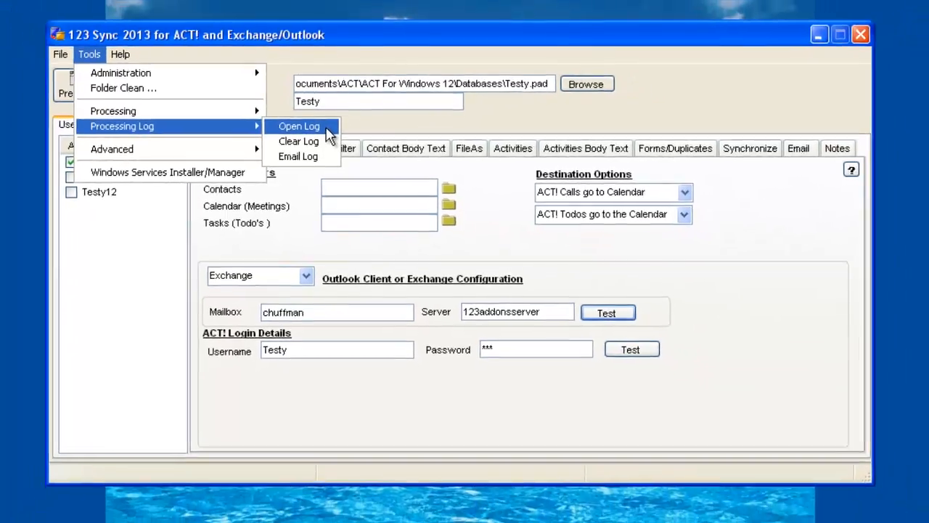
left_click(325, 128)
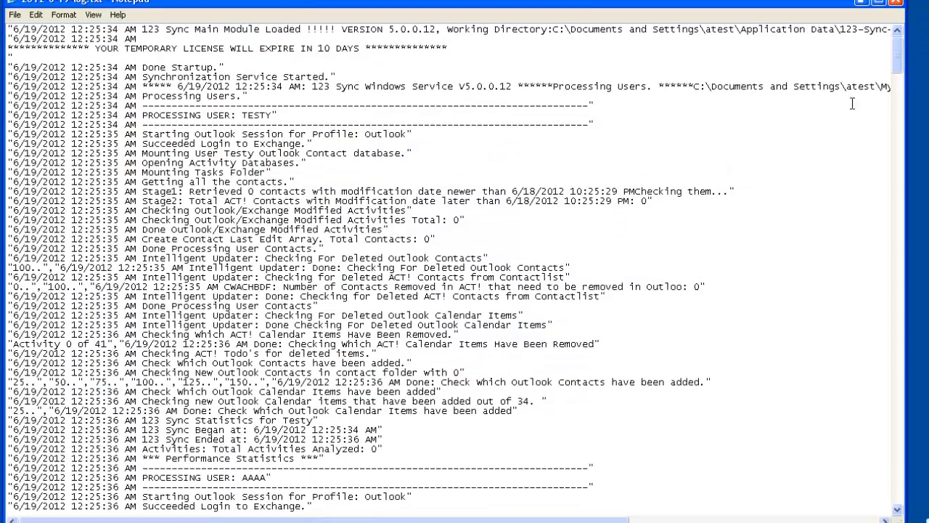
left_click_drag(899, 58, 913, 494)
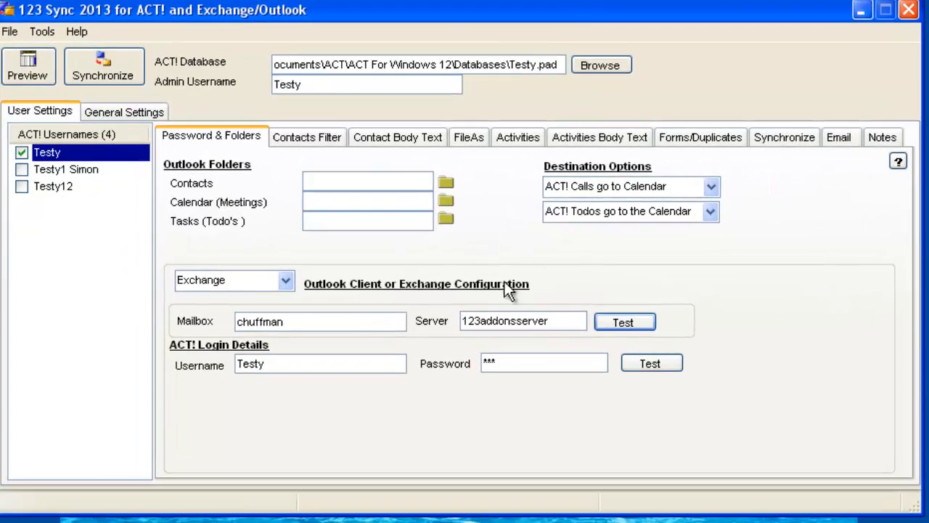
left_click(352, 316)
type("45")
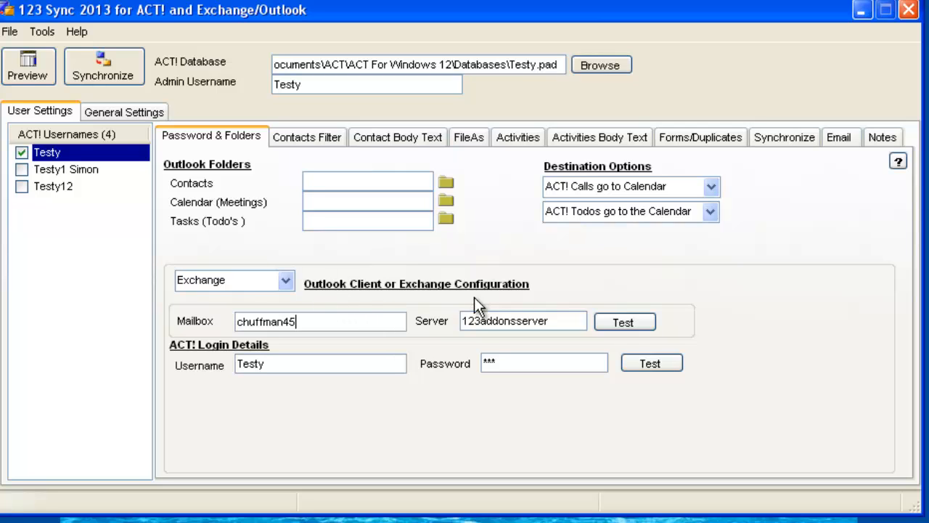
left_click(627, 320)
left_click(450, 312)
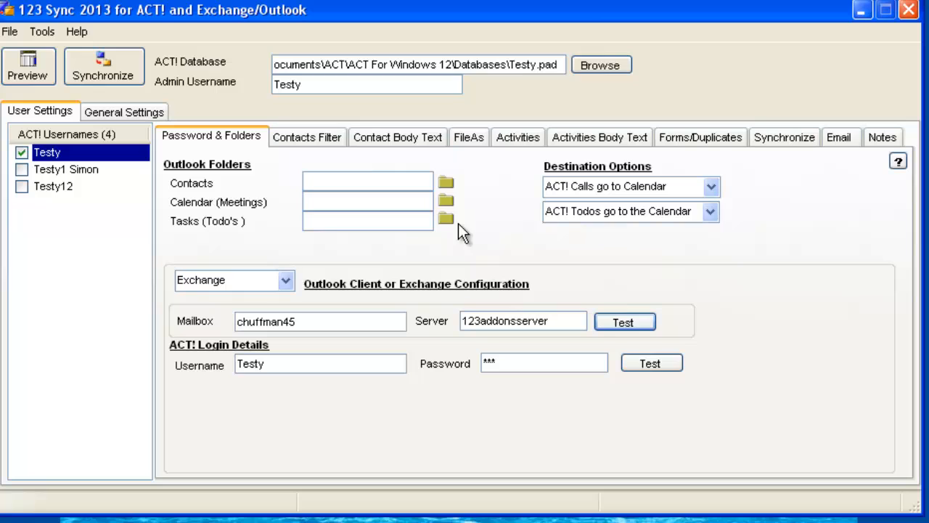
left_click(447, 186)
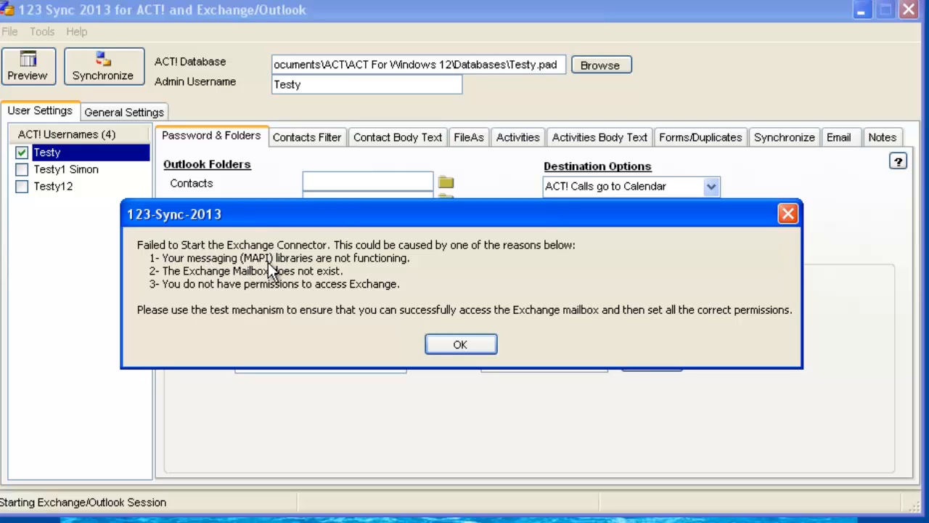
left_click(451, 346)
left_click(41, 32)
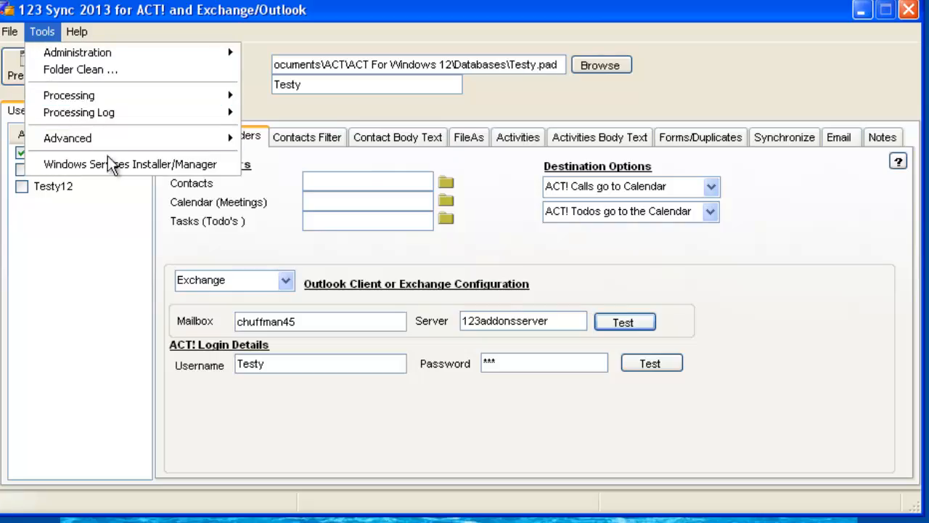
mouse_move(82, 115)
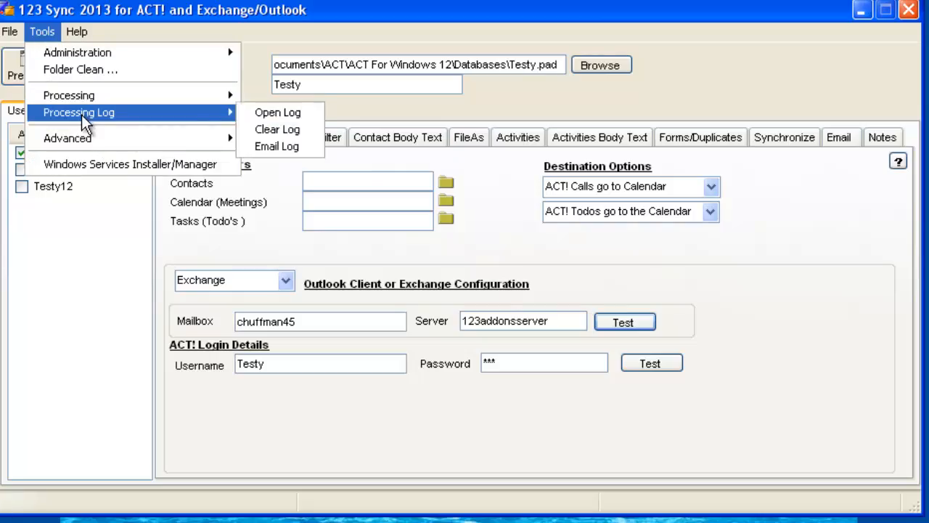
left_click(277, 113)
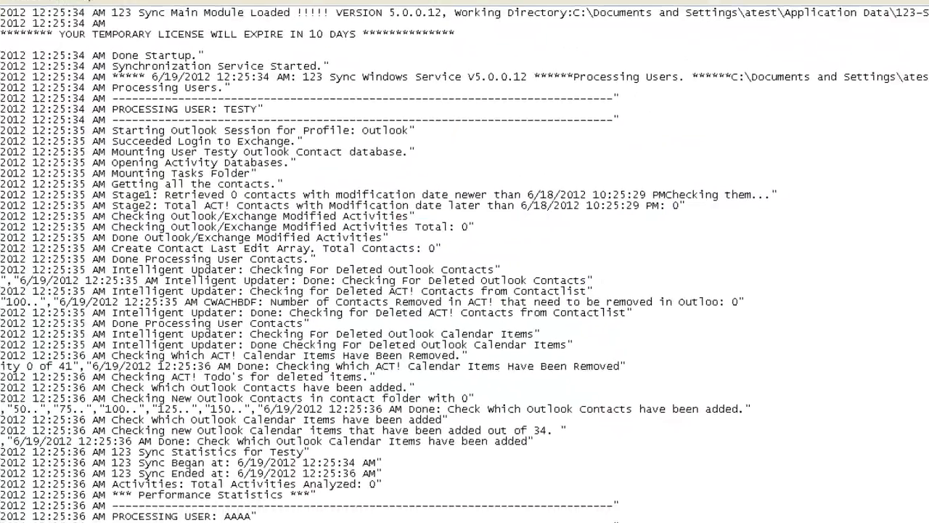
left_click_drag(903, 60, 905, 494)
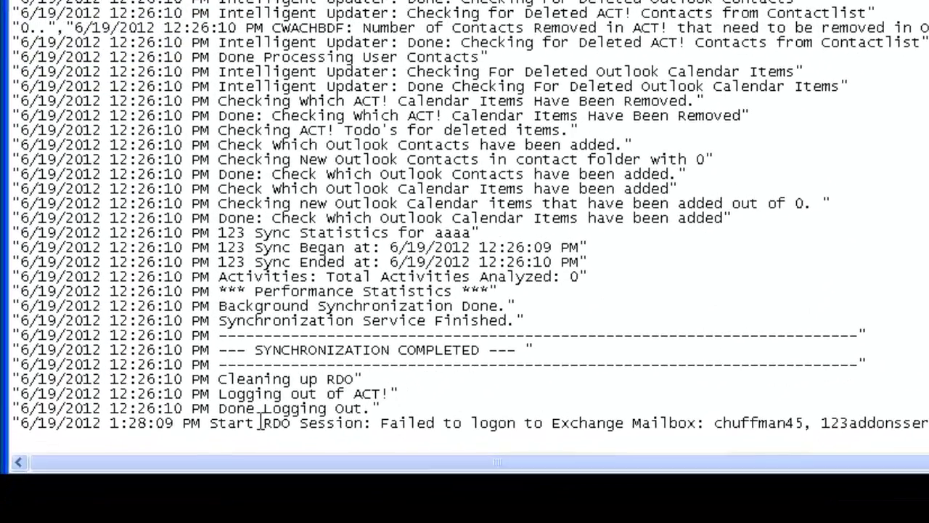
left_click_drag(255, 421, 659, 425)
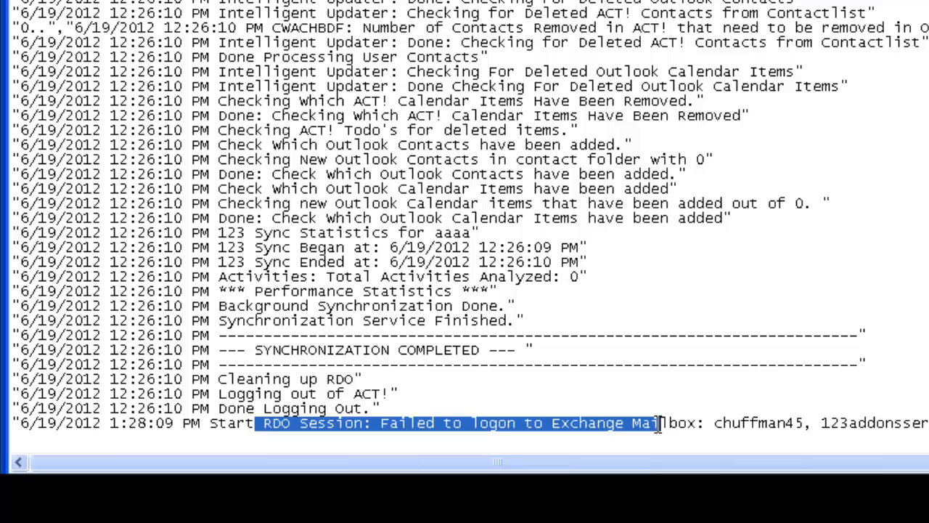
left_click(715, 423)
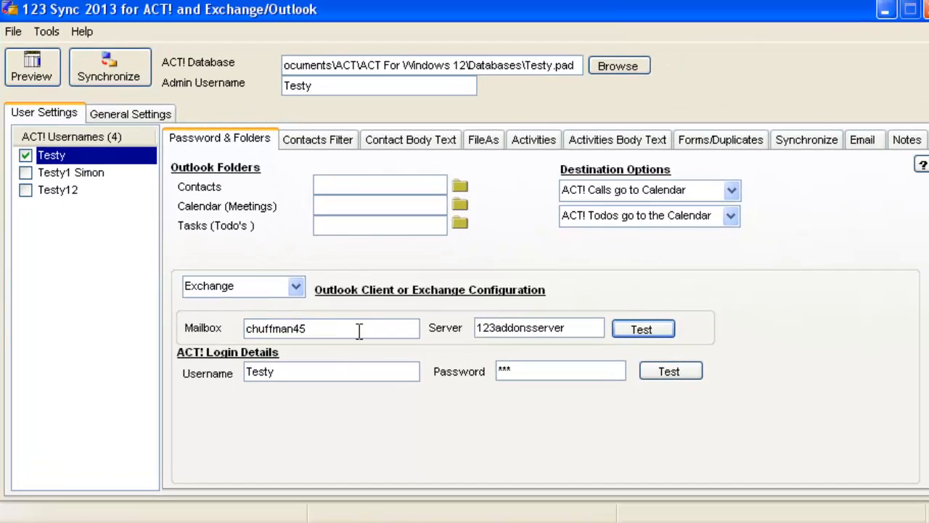
Step: Remove the trailing 45 from the mailbox name and set the mailbox's Contacts folder for contacts
left_click(344, 329)
key("BackSpace")
key("BackSpace")
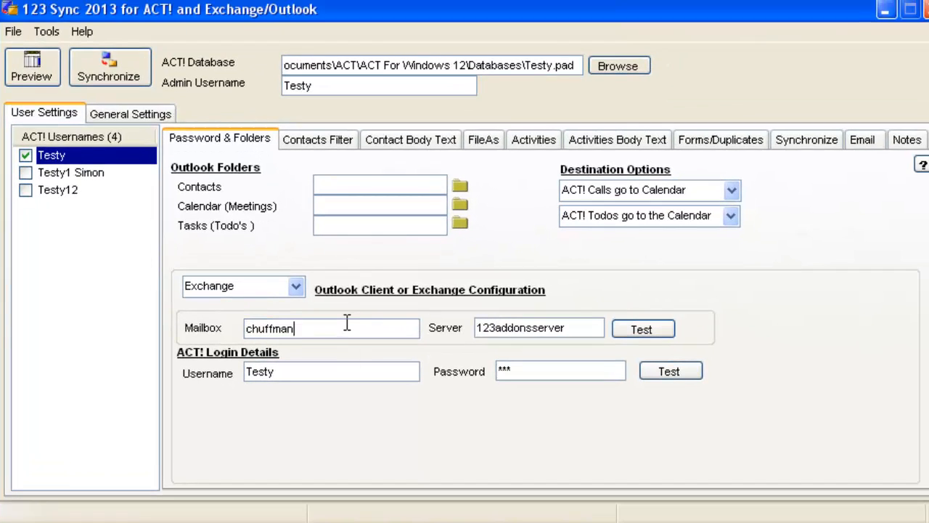
left_click(460, 187)
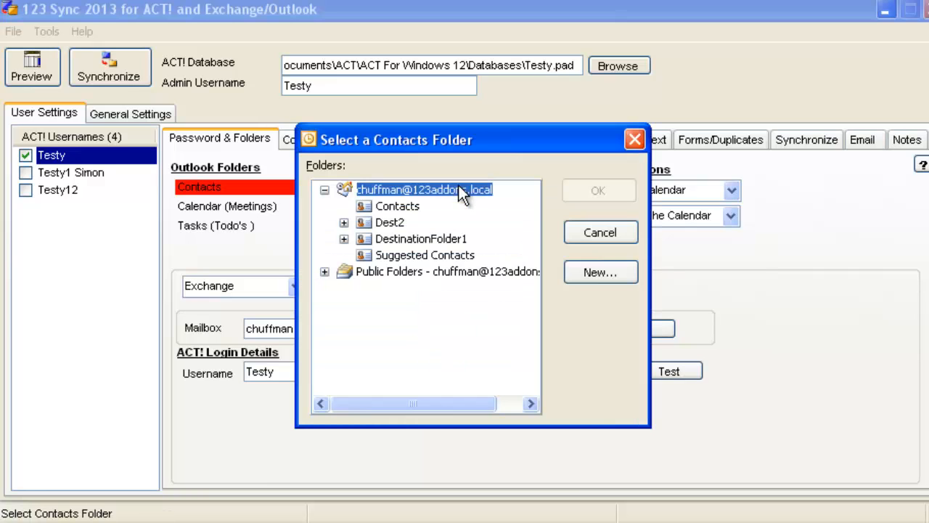
left_click(392, 207)
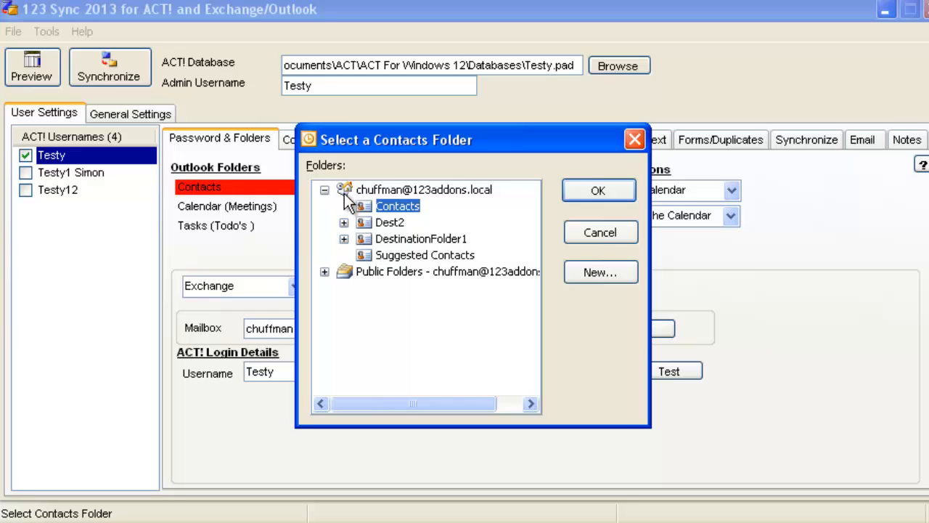
left_click(596, 194)
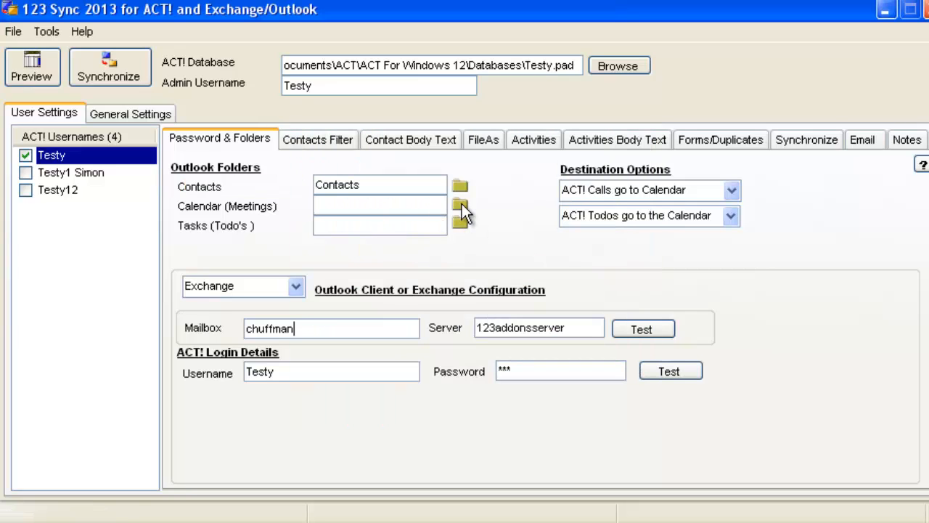
Step: Assign the mailbox's Calendar folder as the calendar meetings folder
left_click(460, 206)
left_click(396, 206)
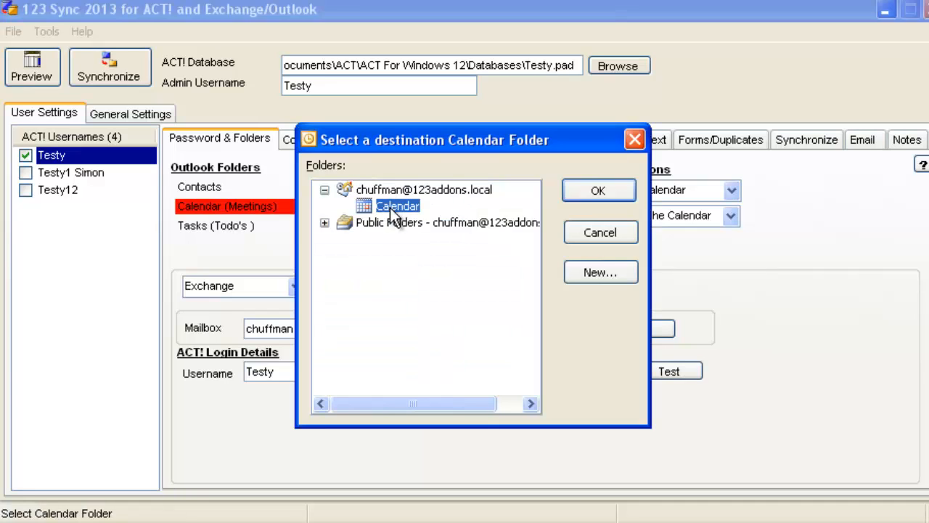
left_click(596, 192)
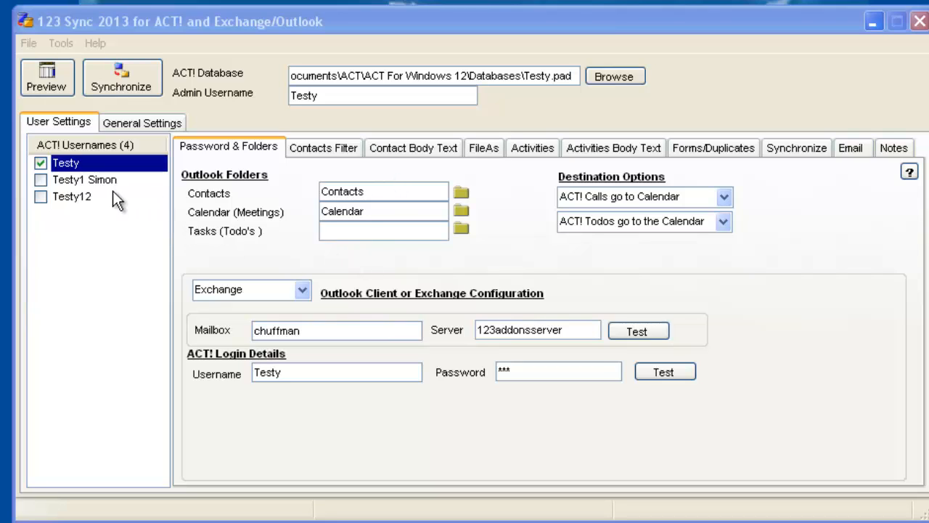
left_click(91, 181)
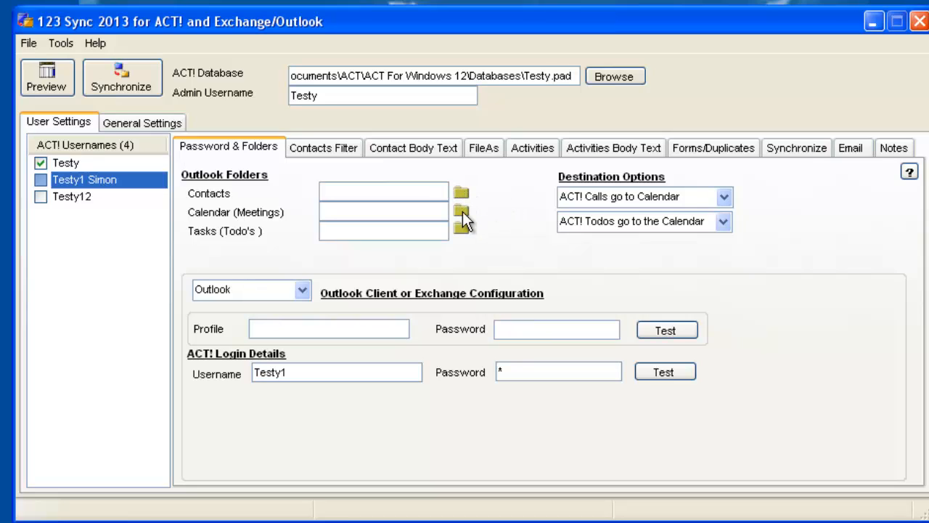
left_click(76, 165)
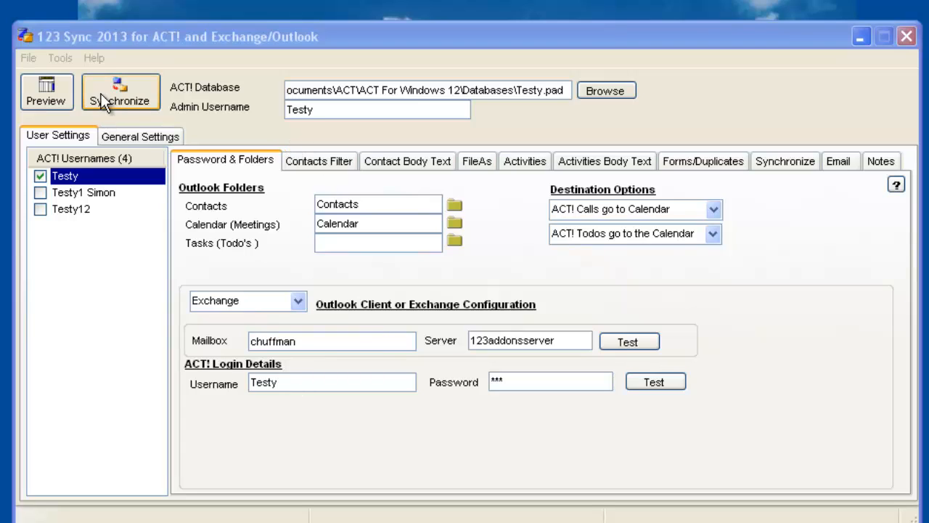
left_click(323, 160)
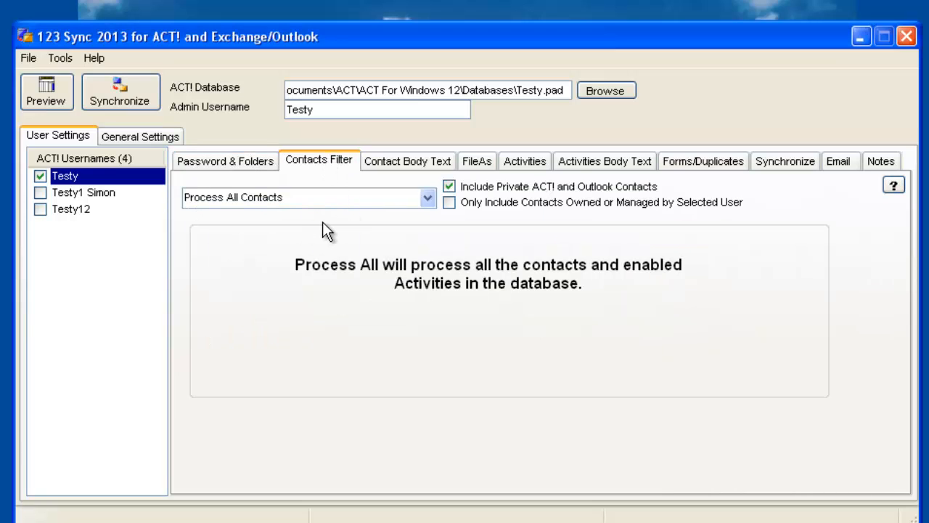
Step: Keep the contacts filter at Process All Contacts and view the Activities Body Text options
left_click(427, 198)
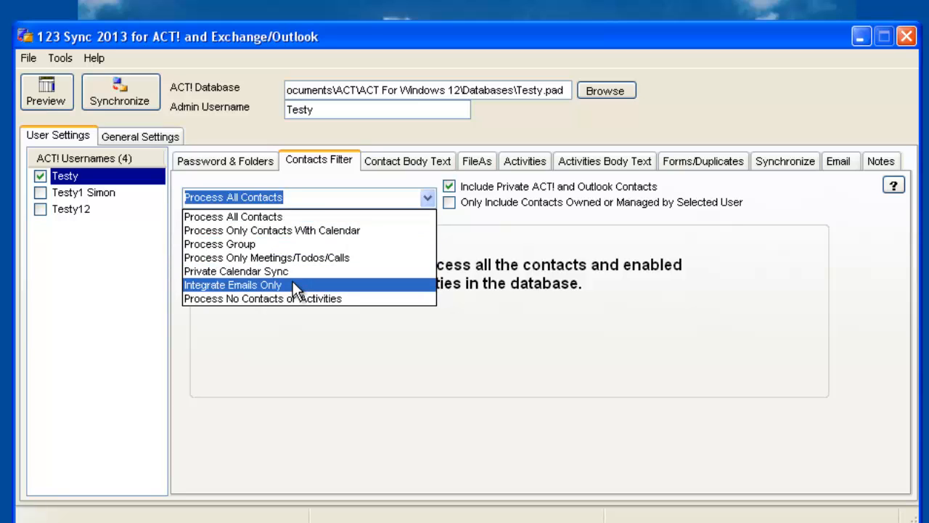
left_click(479, 241)
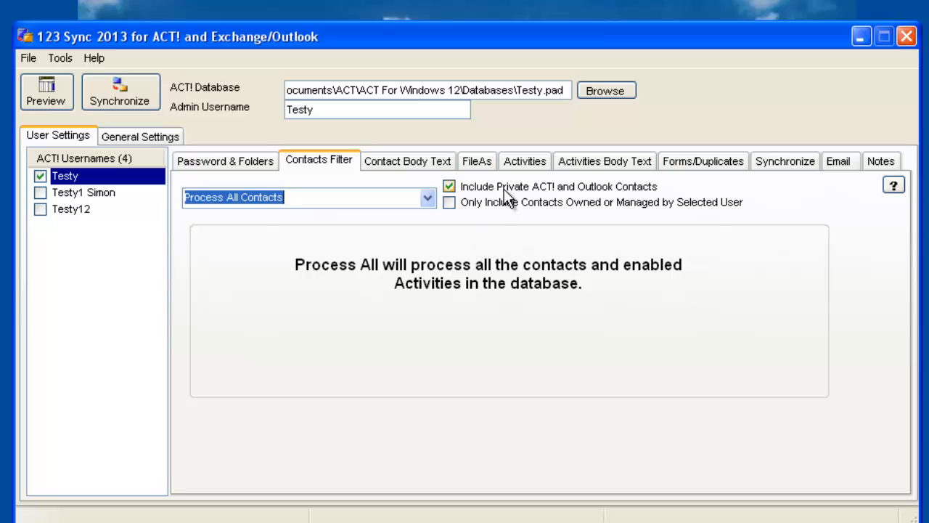
left_click(640, 171)
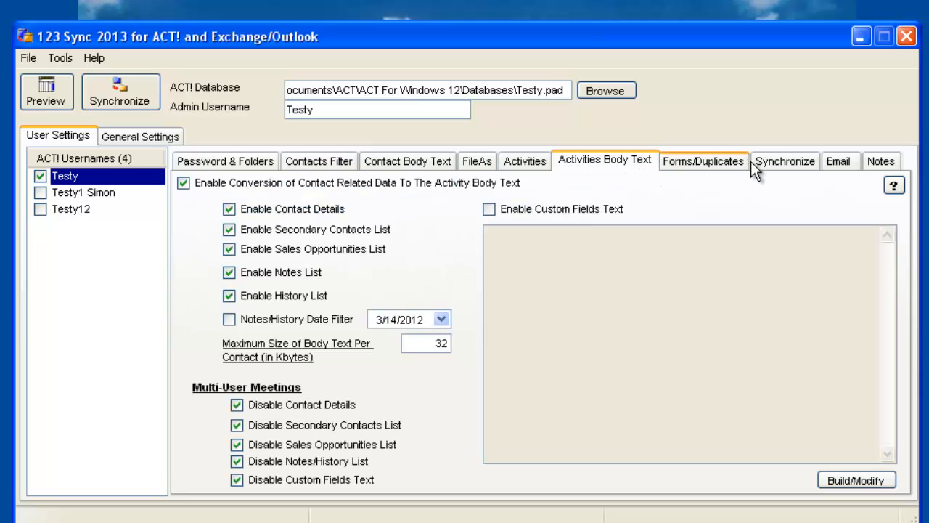
Step: View the Synchronize tab's contact options, with all six add, update and remove options enabled
left_click(778, 171)
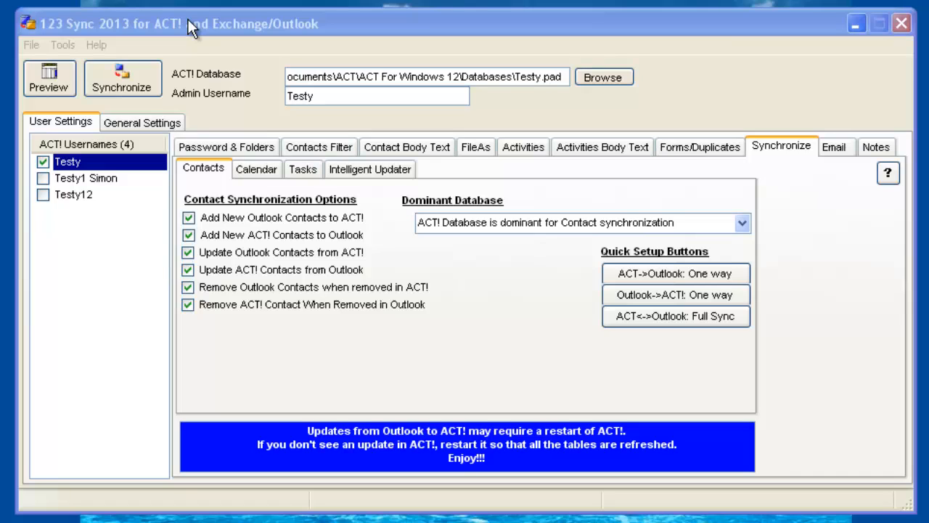
Step: Preview the users to synchronize and run the sync with Sync Users
left_click(137, 88)
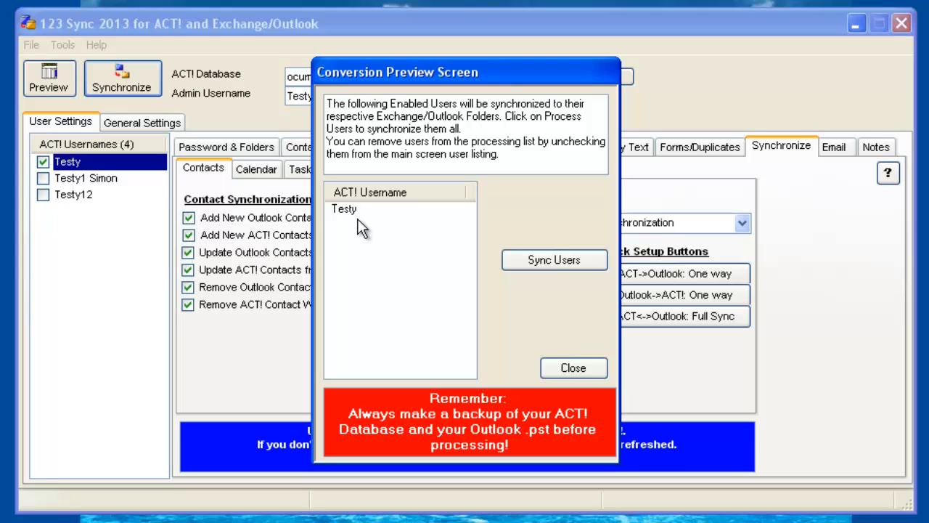
left_click(535, 260)
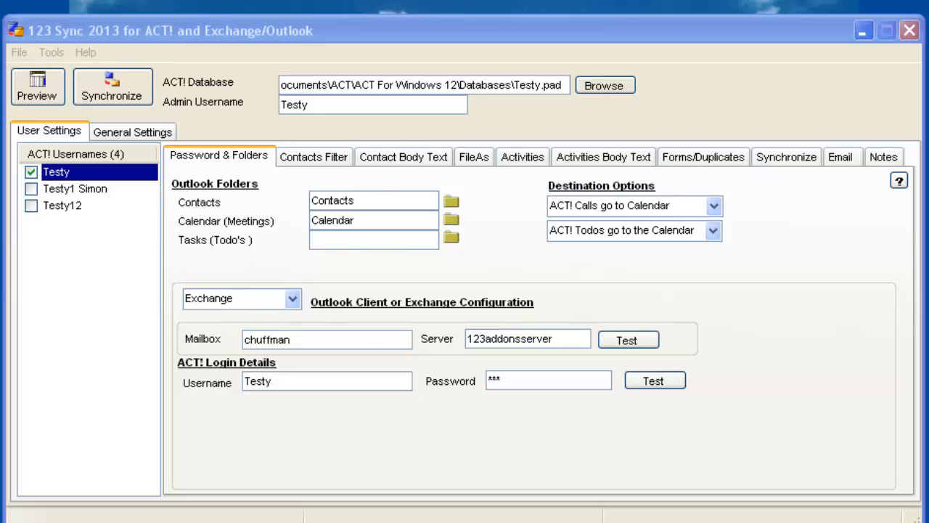
Step: Set the contacts folder to the public folder All Public Folders > Test2-Contacts
left_click(449, 203)
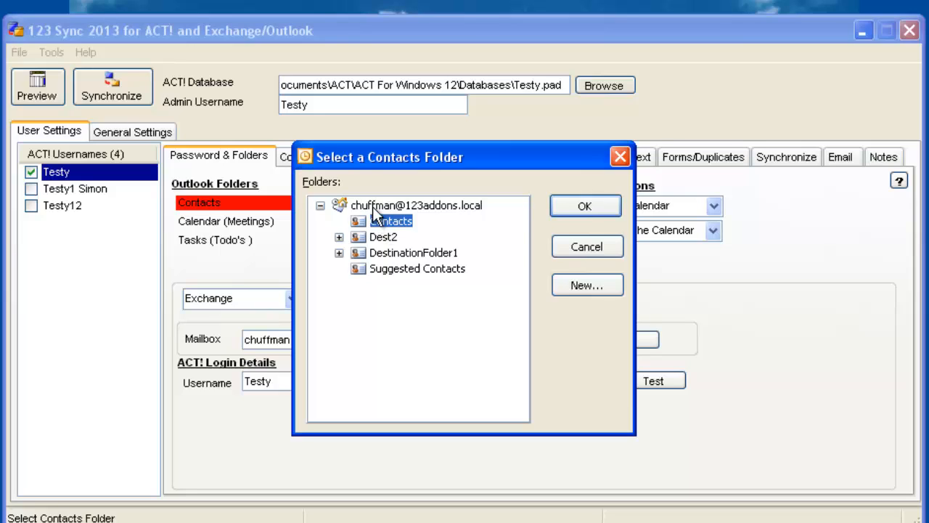
left_click(582, 245)
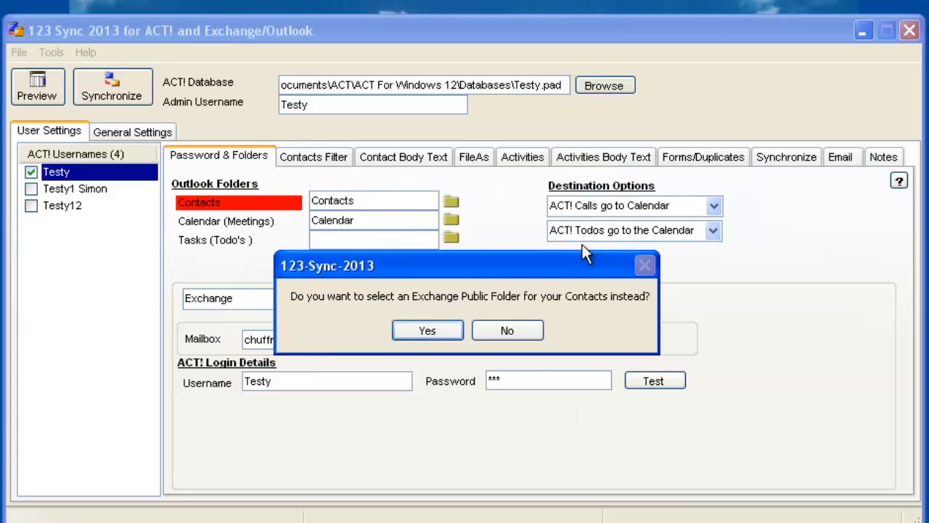
left_click(442, 330)
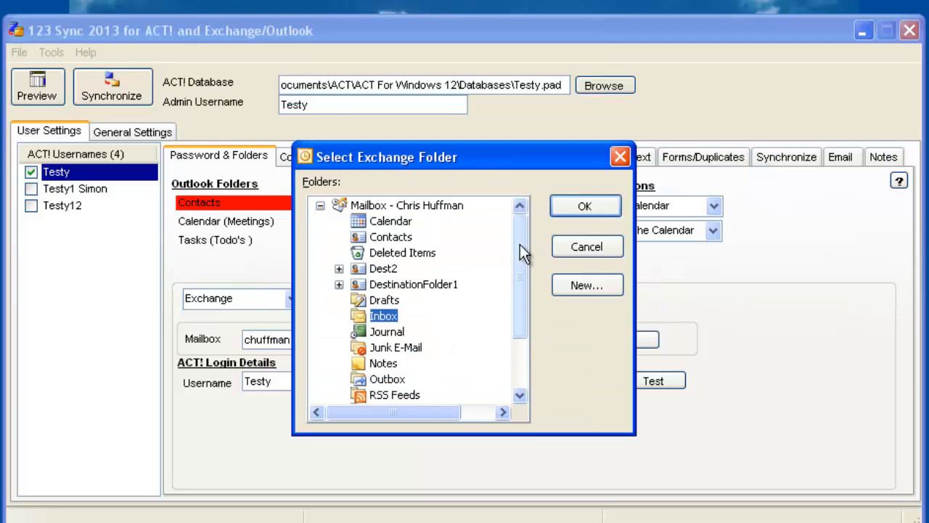
left_click_drag(520, 245, 519, 343)
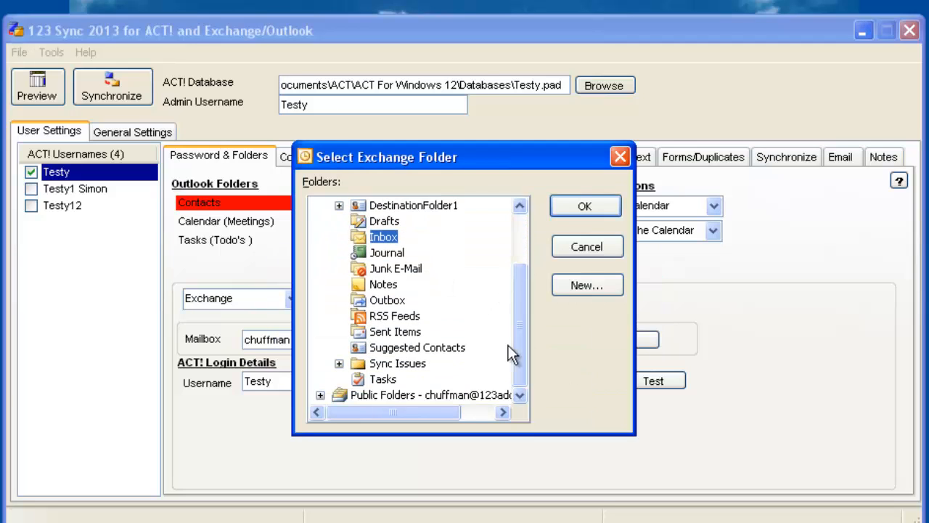
left_click(320, 395)
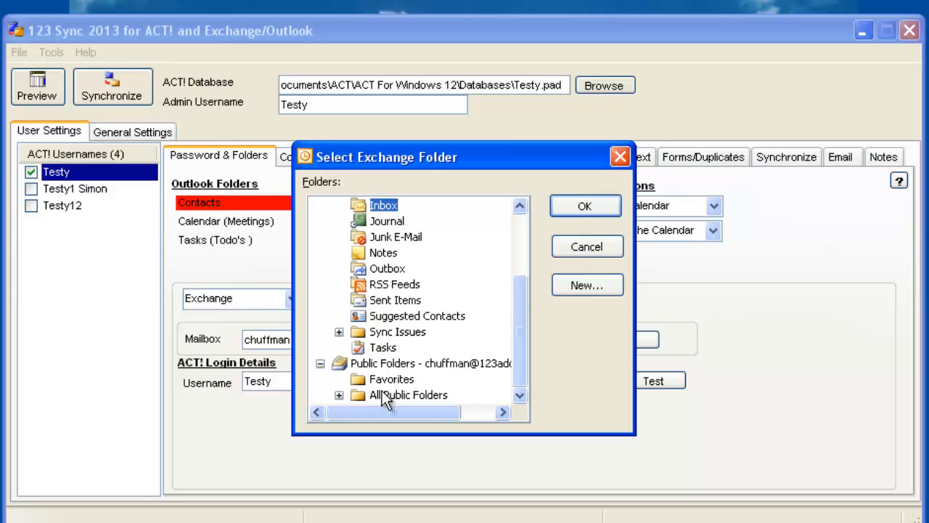
left_click(339, 395)
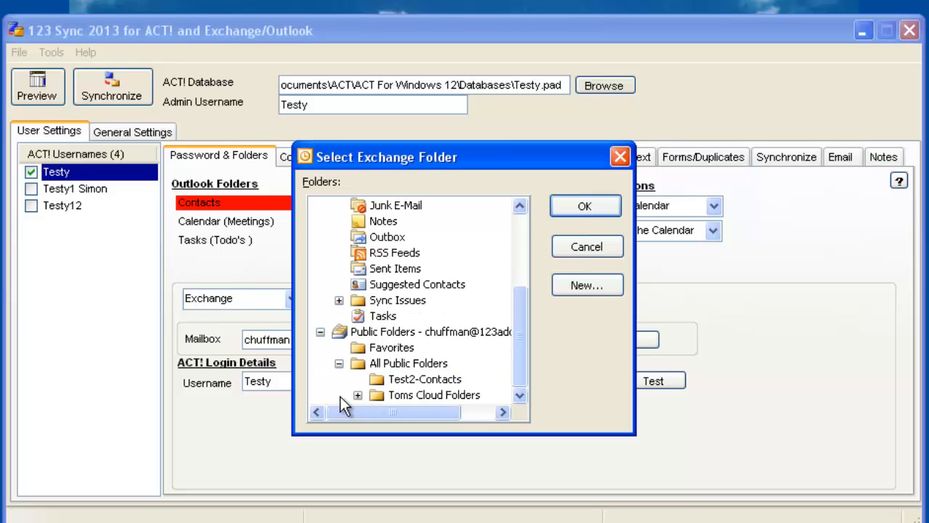
left_click(417, 379)
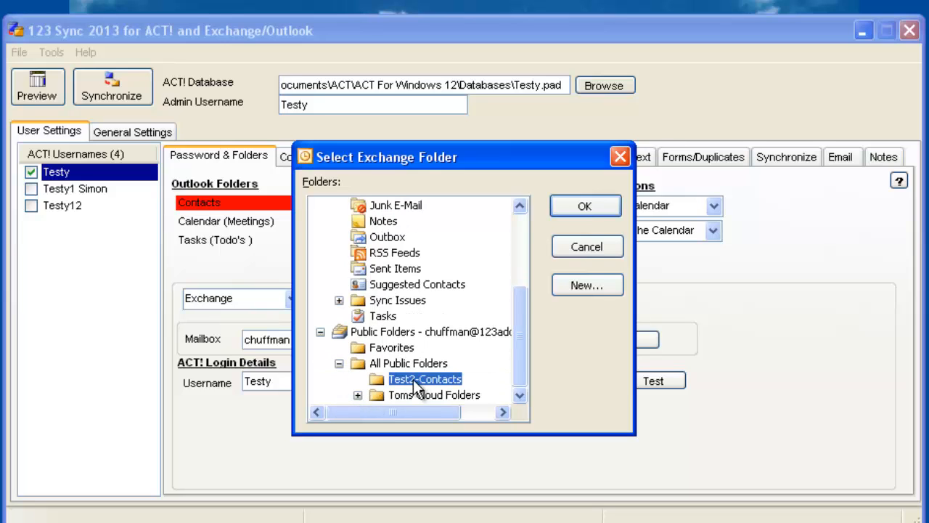
left_click(587, 207)
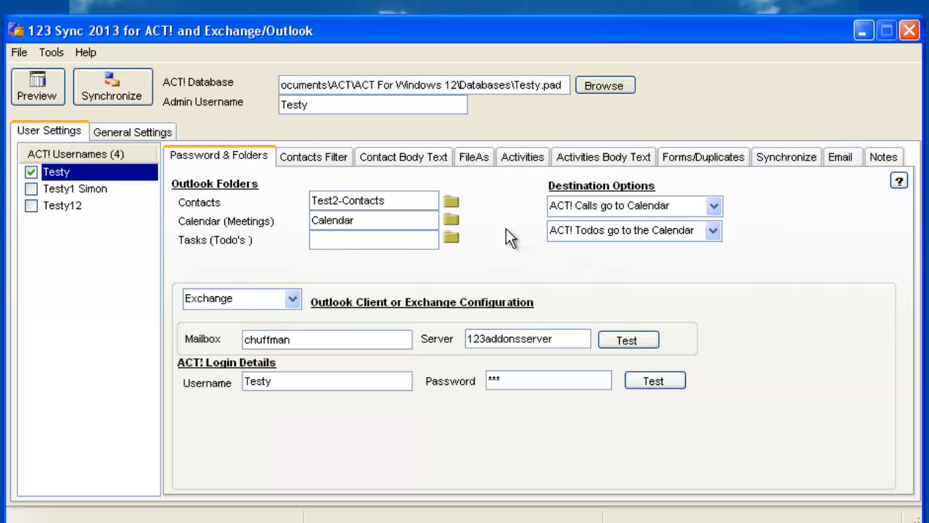
left_click(453, 220)
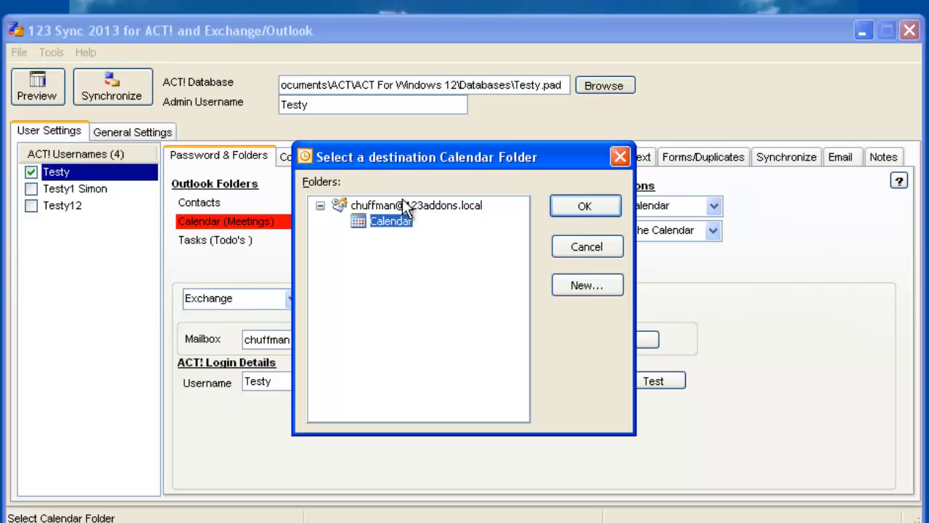
Step: Set the calendar folder to public folder Toms Cloud Folders > Toms Calendar
left_click(575, 249)
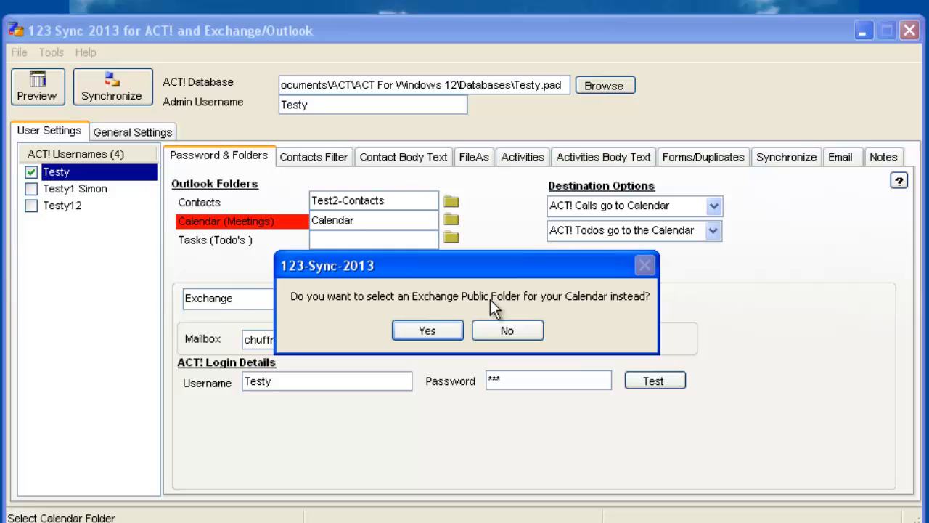
left_click(446, 330)
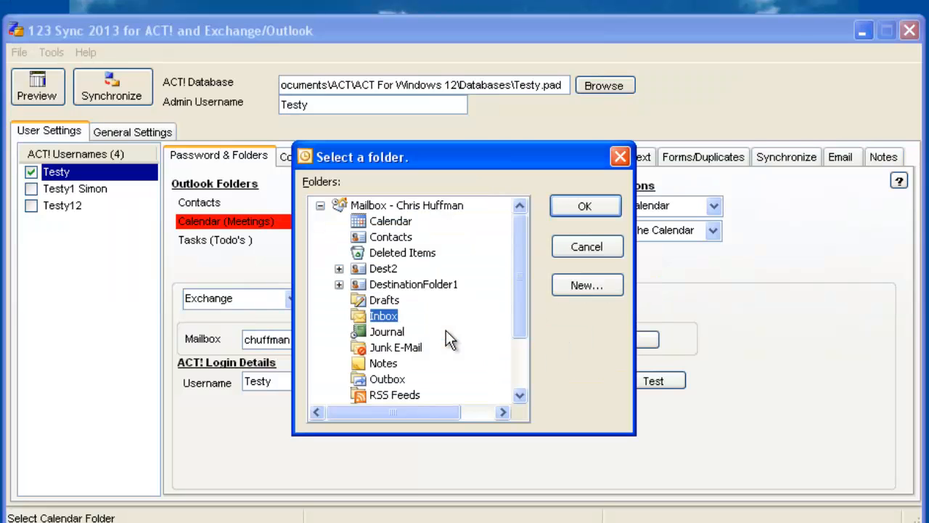
left_click(519, 322)
left_click(321, 395)
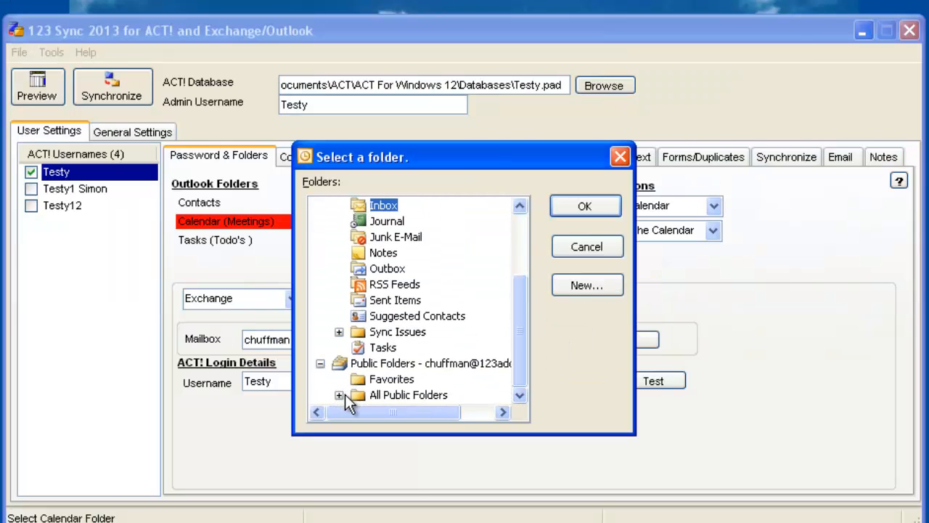
left_click(339, 394)
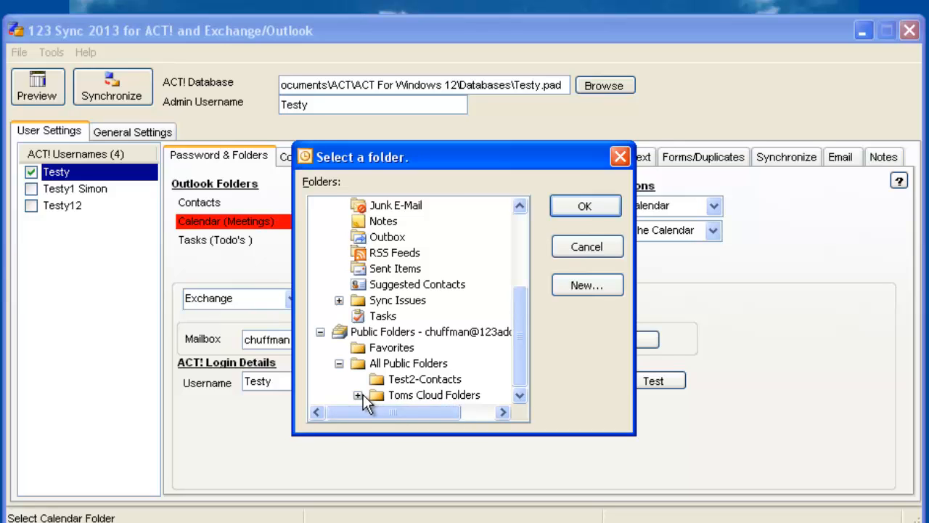
left_click(358, 395)
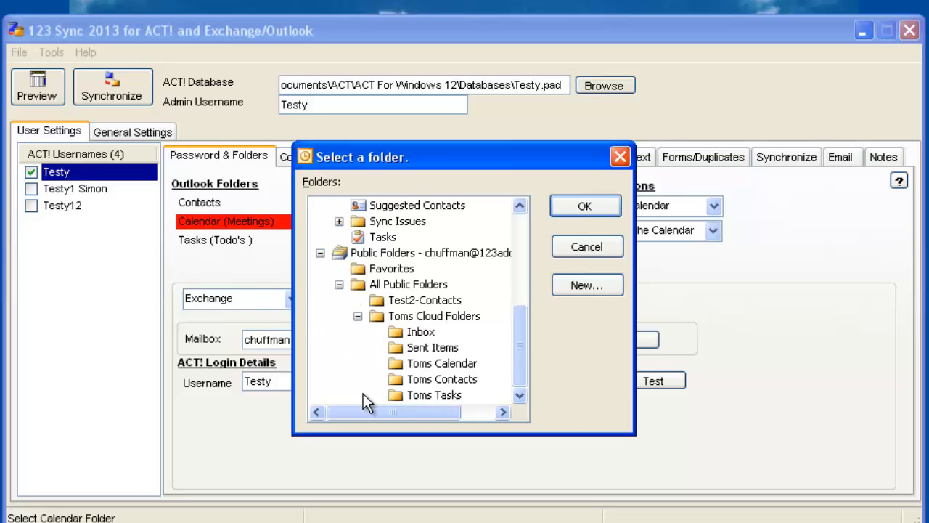
left_click(455, 364)
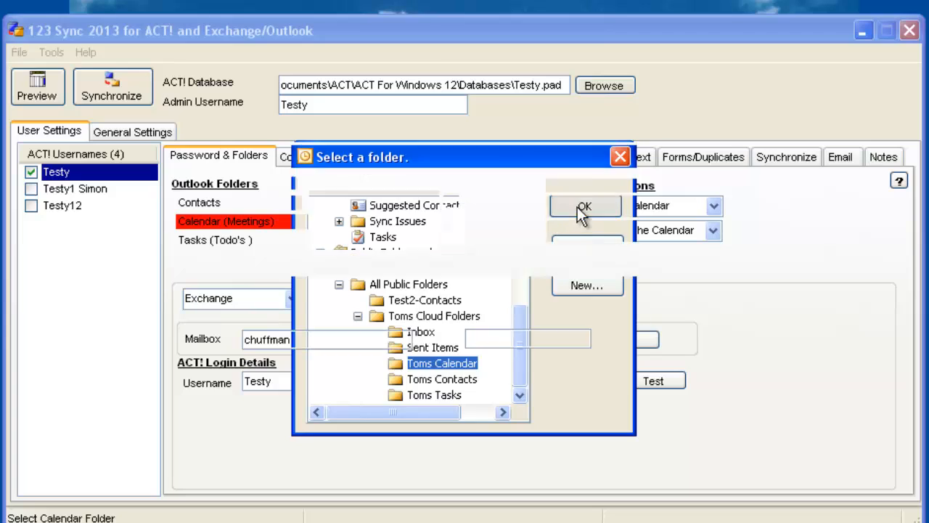
left_click(586, 207)
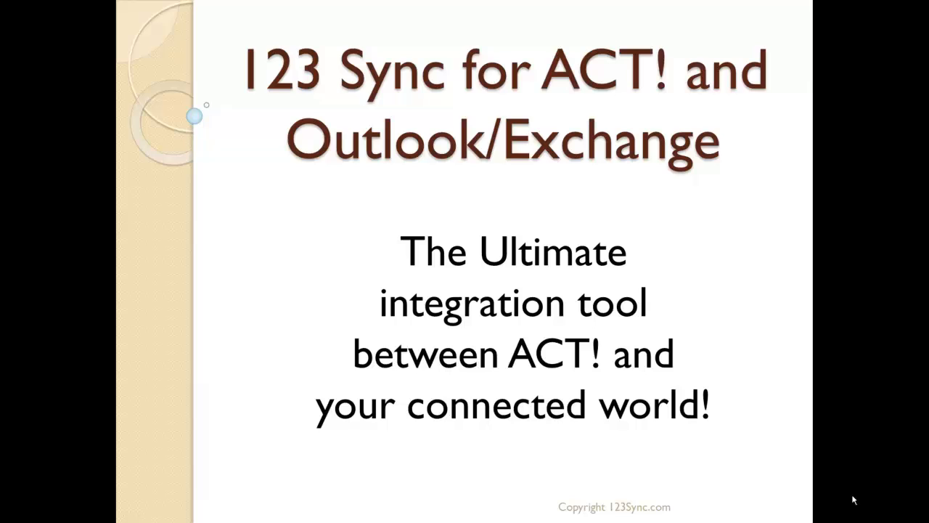
Step: Advance to the Setup on Exchange slide and reveal the five unlimited bullets: Contacts, Calendar, Tasks, Emails, Users
left_click(854, 500)
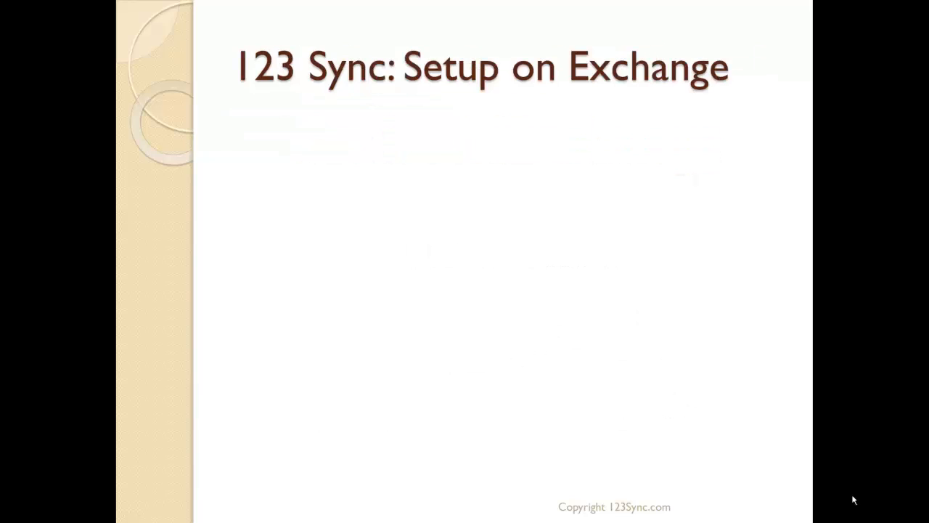
left_click(853, 500)
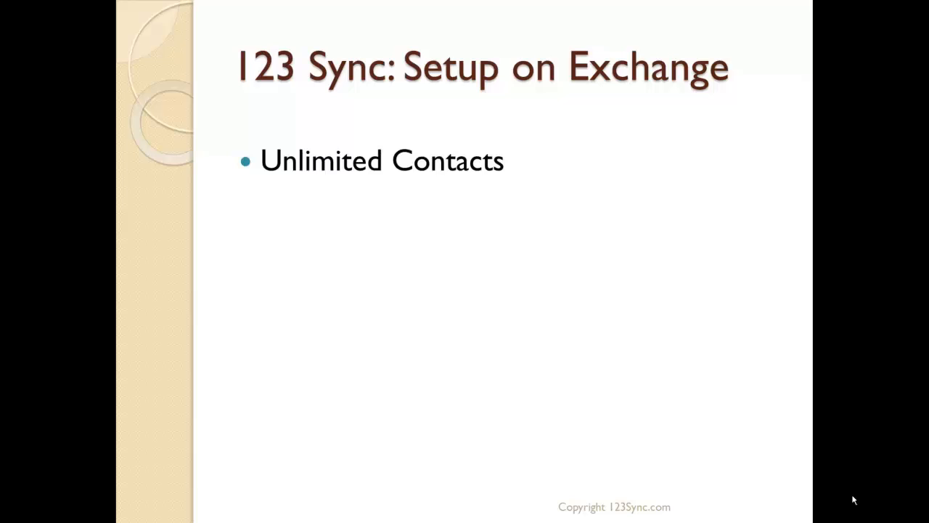
left_click(853, 500)
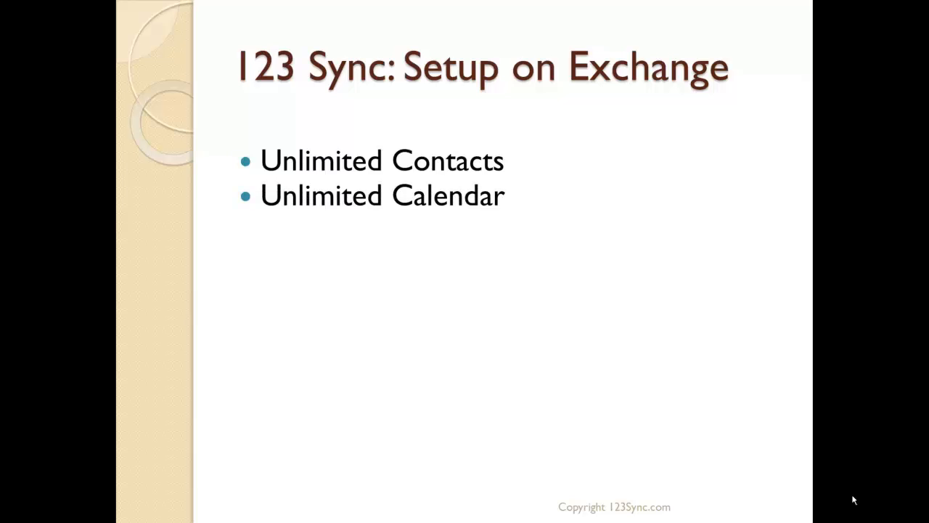
left_click(853, 499)
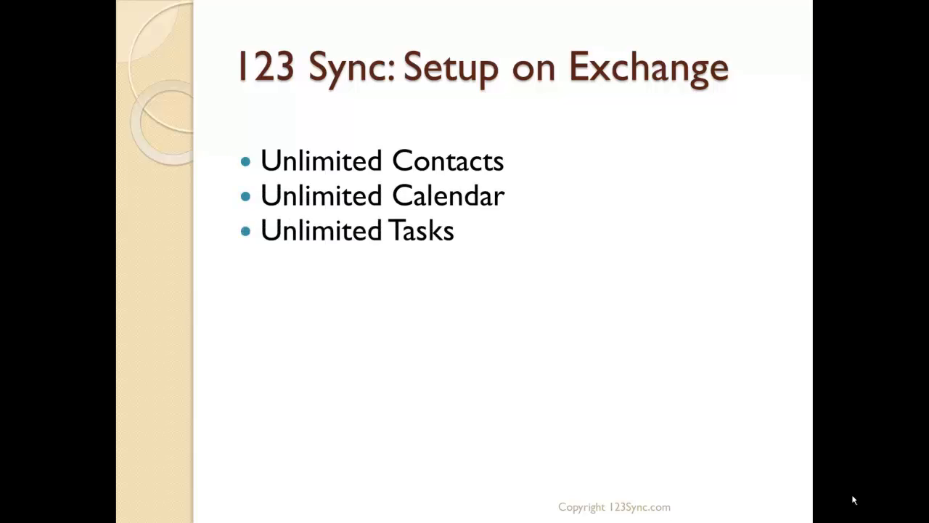
left_click(854, 500)
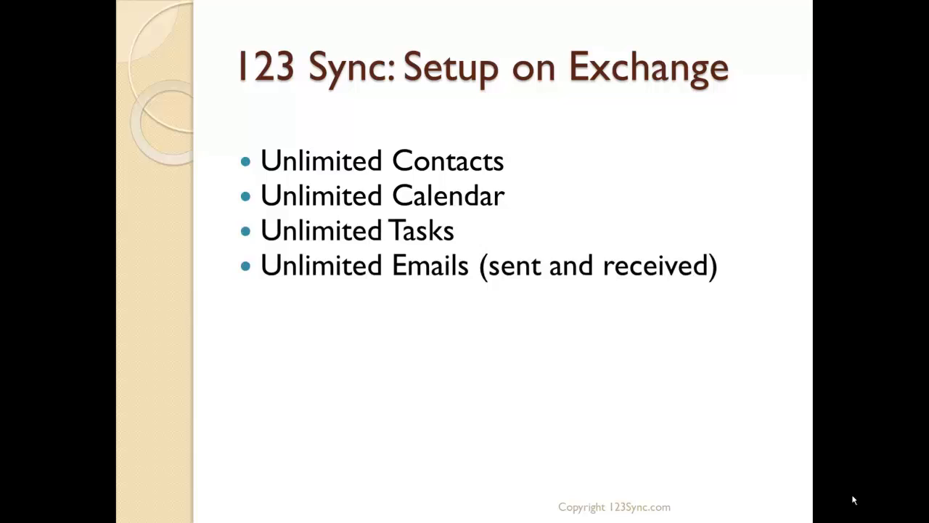
left_click(854, 499)
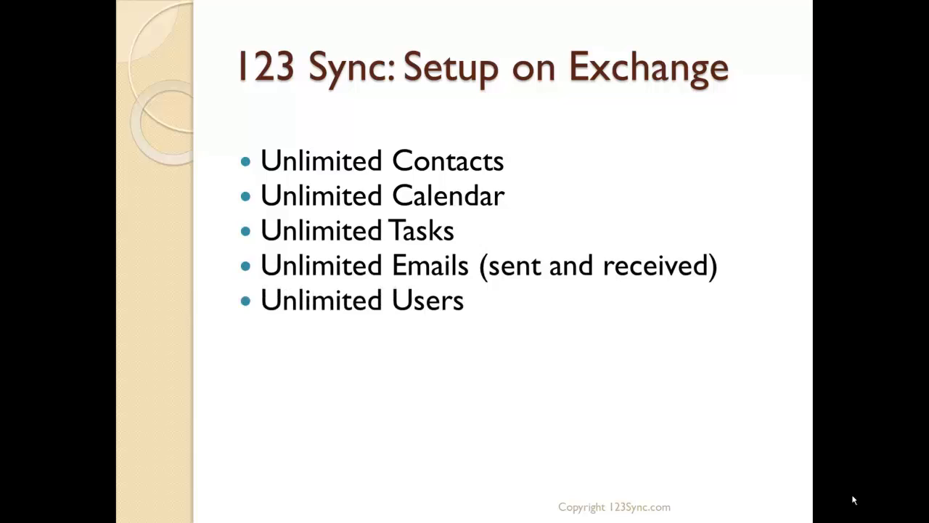